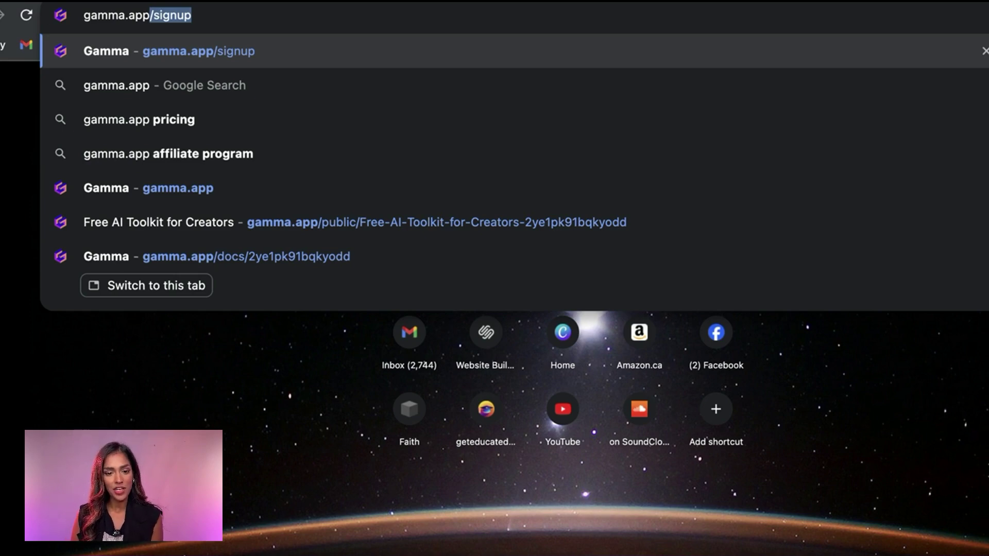
Load gamma.app to reach the All gammas dashboard.
key(Return)
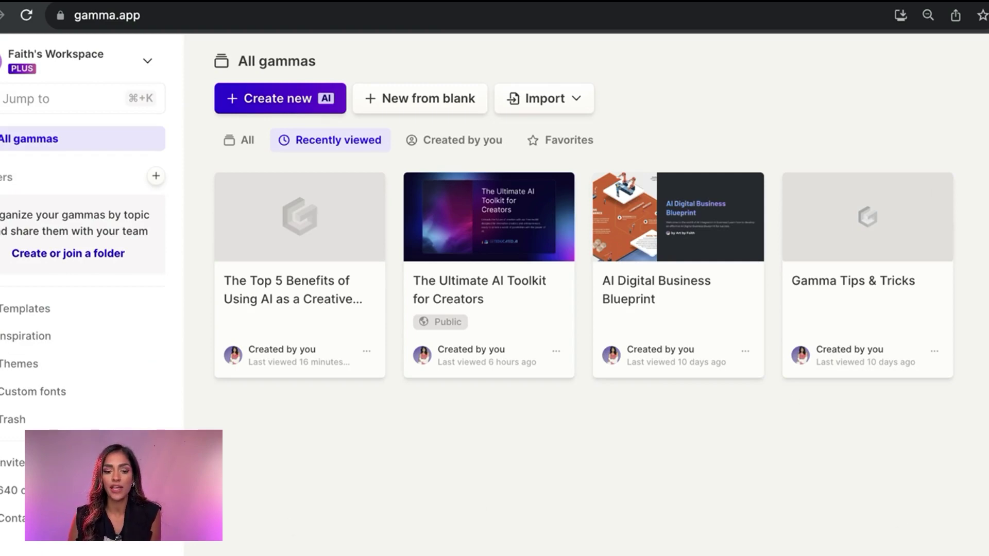
Start a new AI creation and open the Generate page.
click(263, 107)
click(459, 210)
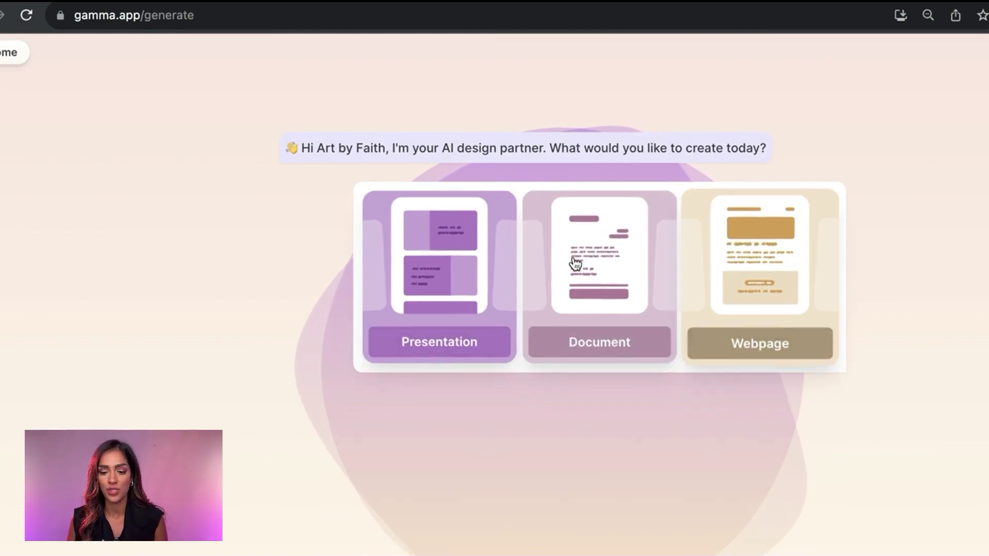
Choose Presentation as the type of the new AI-generated gamma.
click(476, 271)
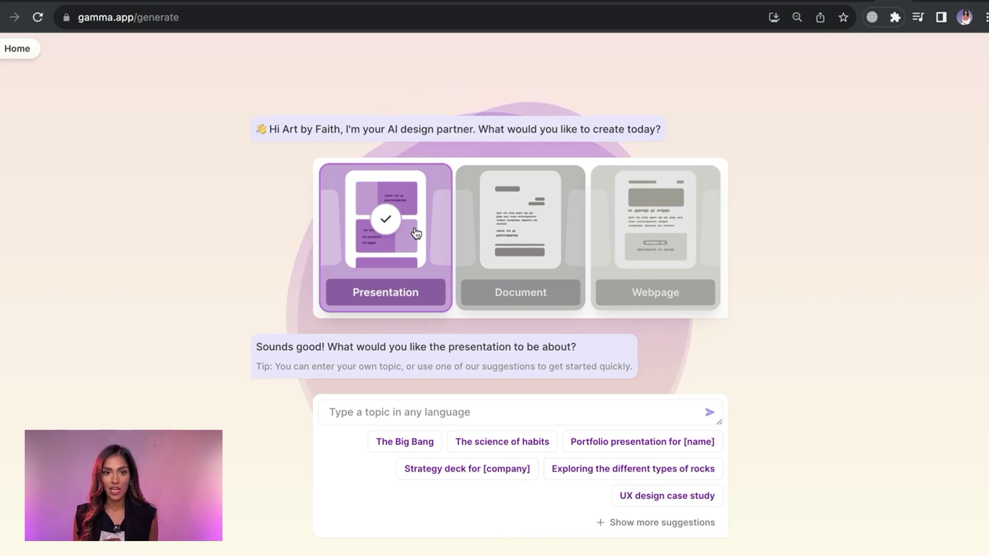
text(What are )
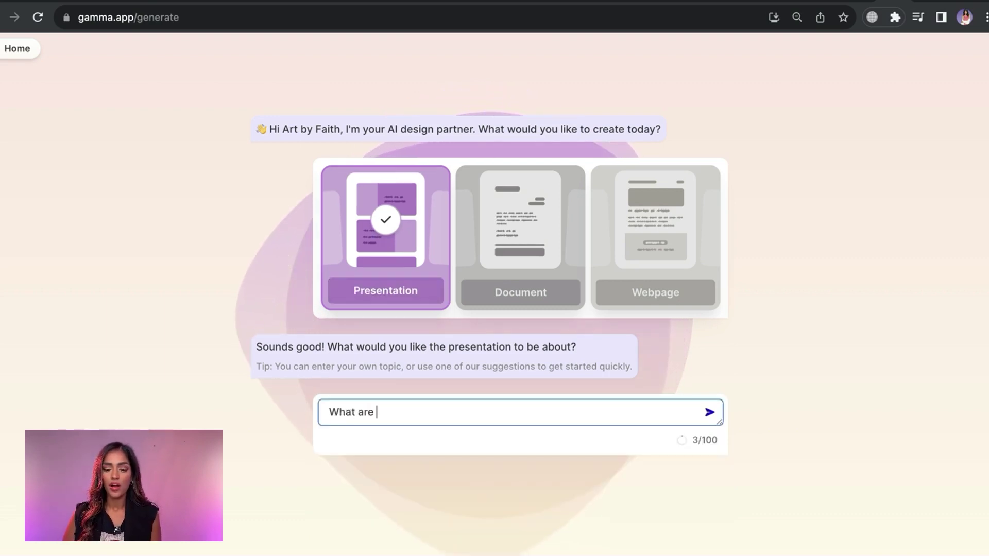
text(the top 5 benefits of using AI f)
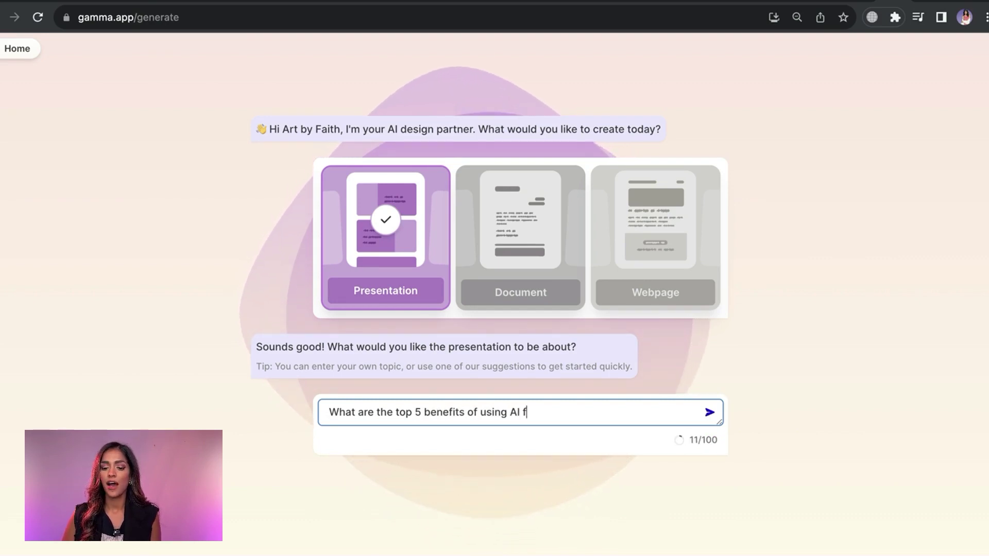
text(or artists)
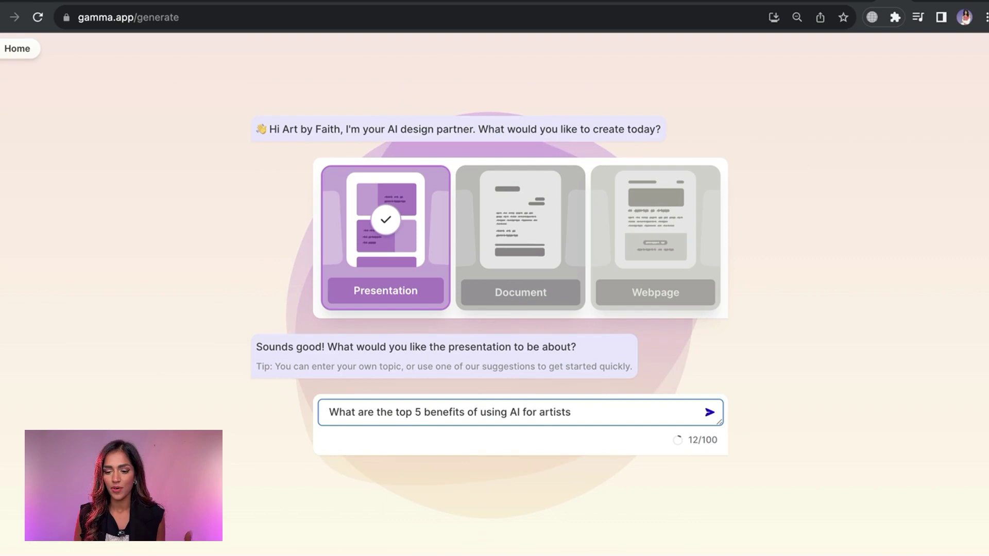
Submit the topic 'What are the top 5 benefits of using AI for artists' for an outline.
click(710, 413)
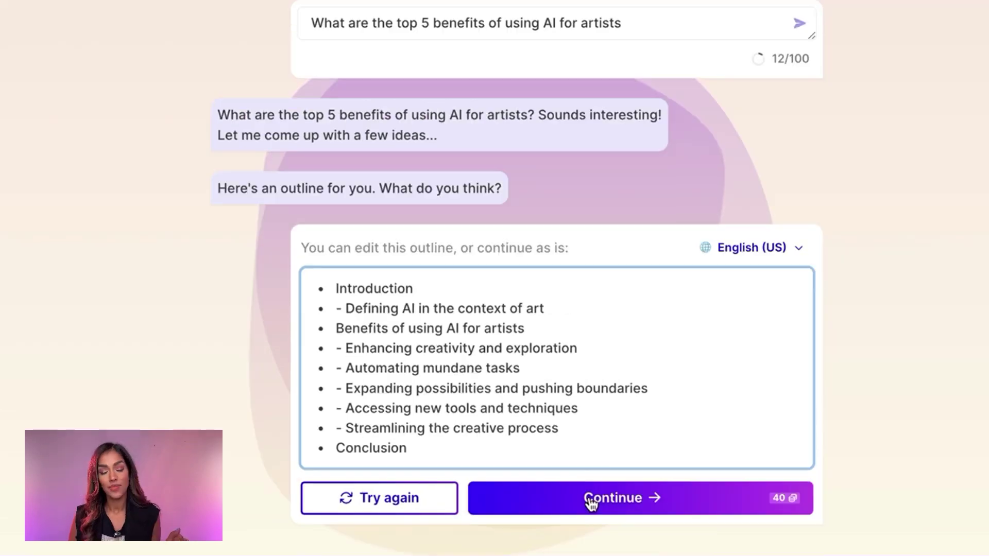
Accept the outline, preview Daydream and random themes, then generate with a dark purple theme.
click(655, 495)
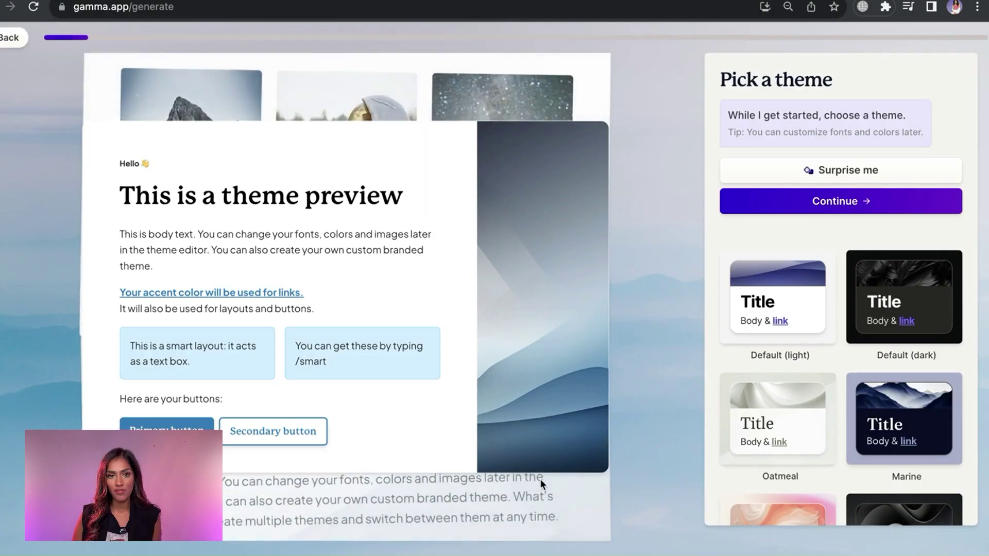
scroll(891, 342, down, 5)
scroll(891, 342, down, 5)
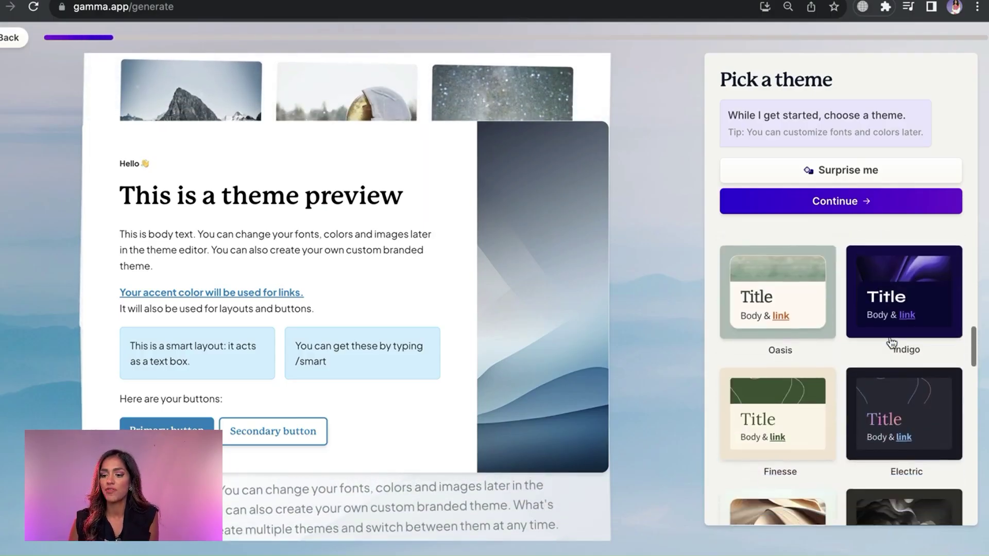
scroll(891, 342, down, 5)
click(891, 343)
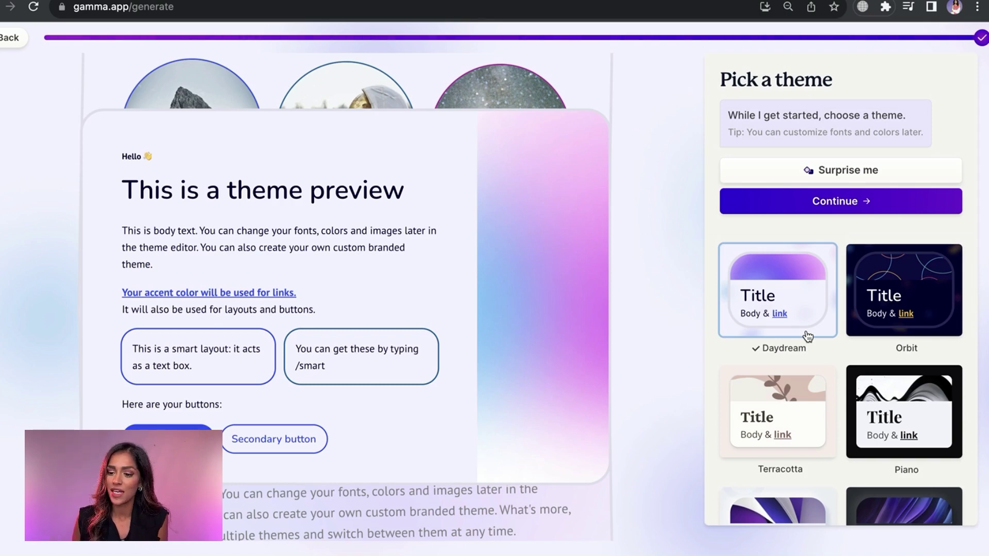
click(825, 159)
click(824, 172)
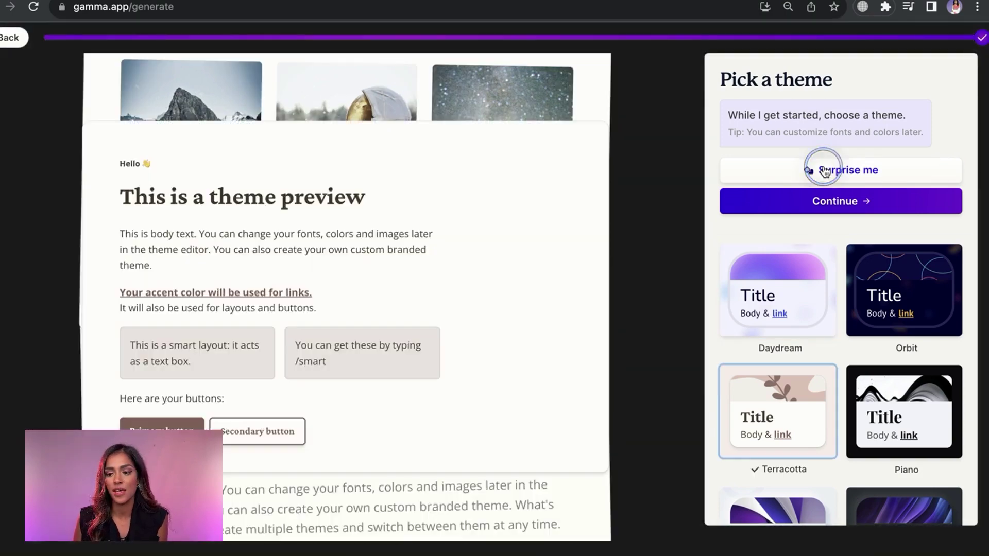
click(825, 170)
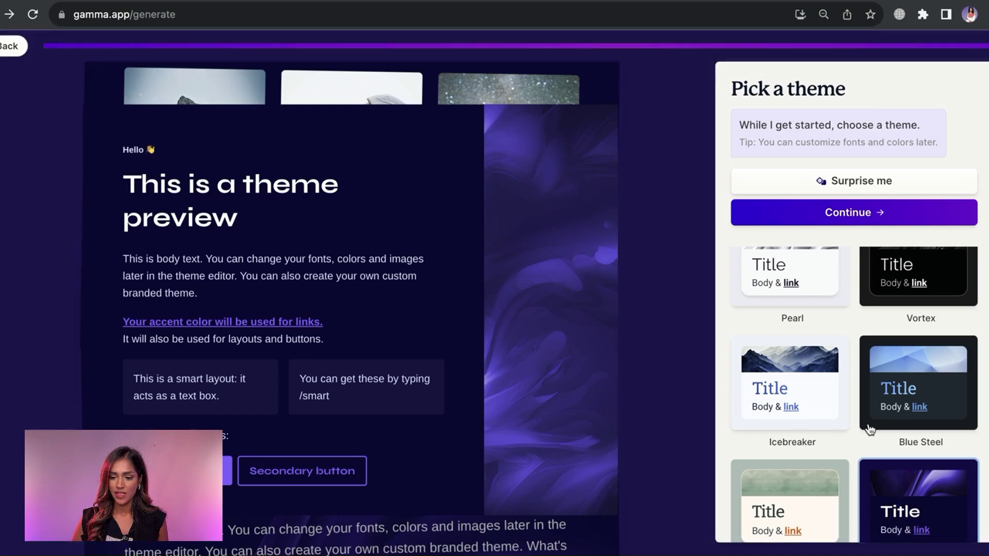
click(838, 213)
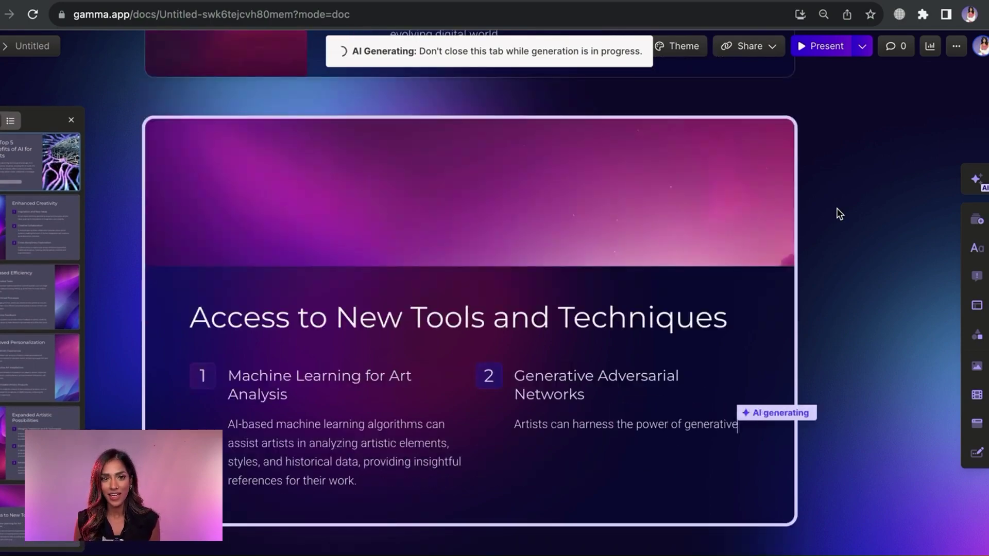
scroll(495, 390, up, 5)
scroll(496, 391, up, 5)
scroll(494, 391, up, 5)
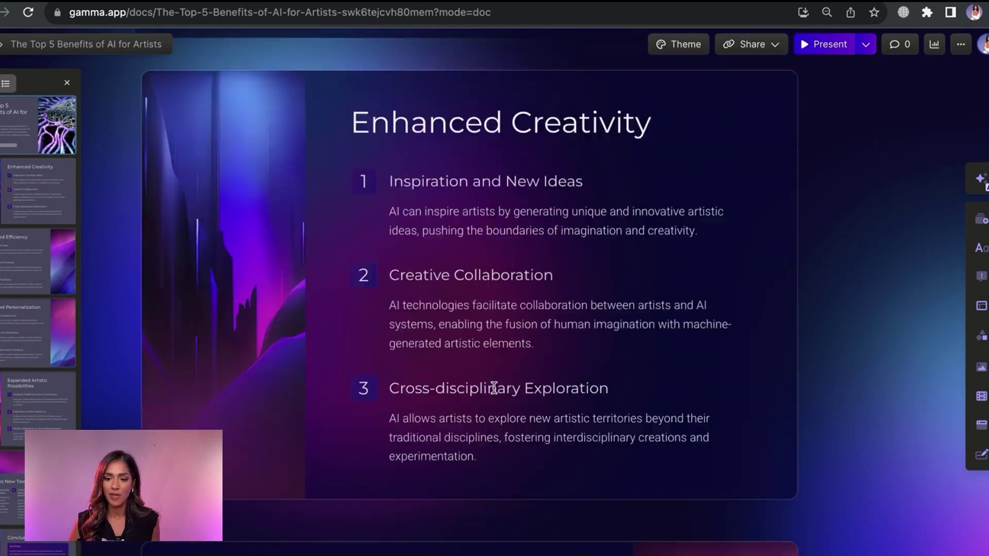
scroll(494, 388, up, 5)
scroll(712, 230, down, 10)
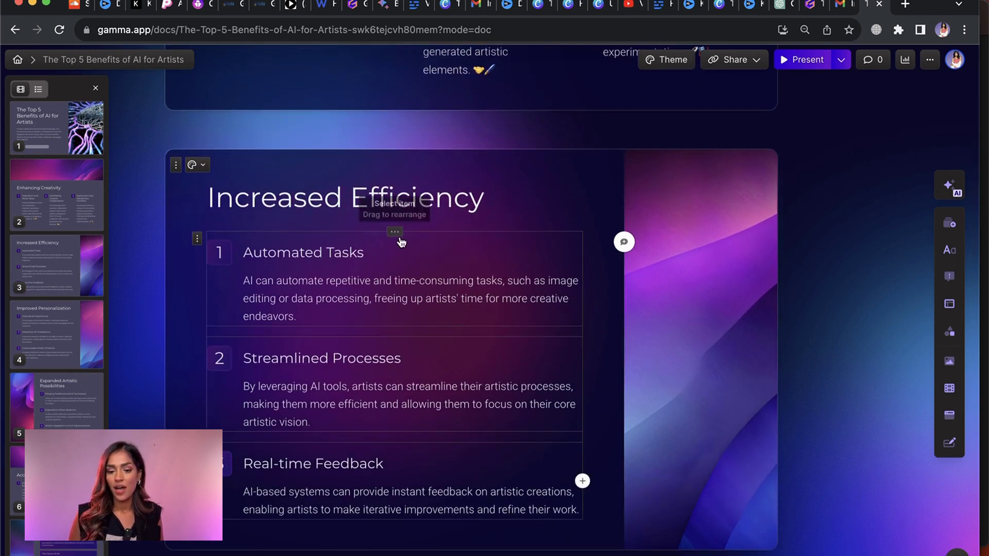
scroll(400, 237, down, 2)
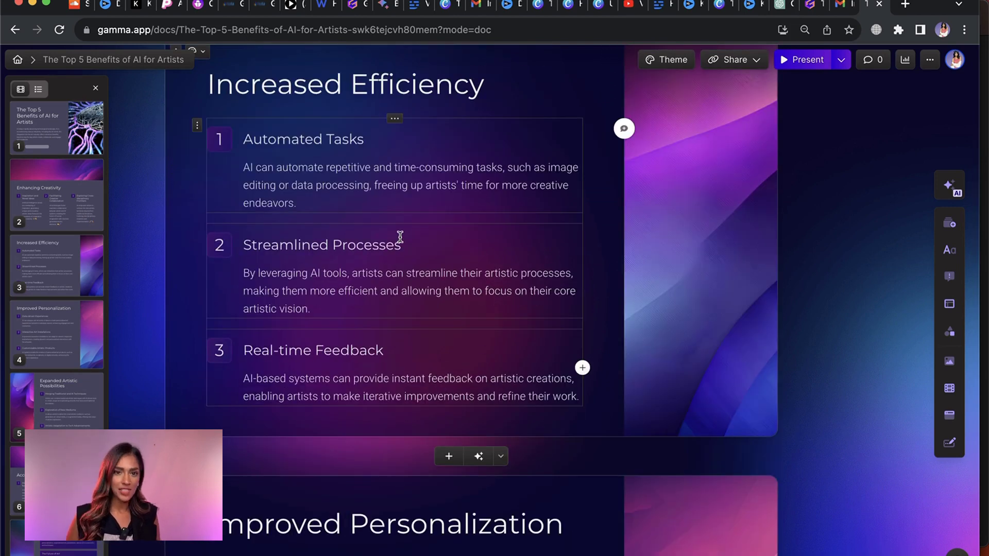
Try the Gamma and Sage themes on the deck, then apply Prism.
click(662, 68)
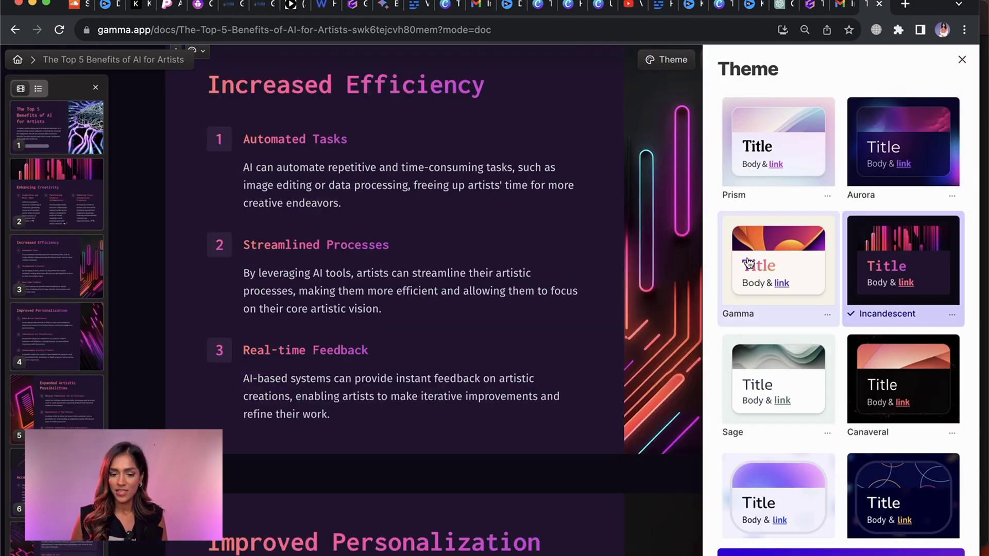
click(753, 265)
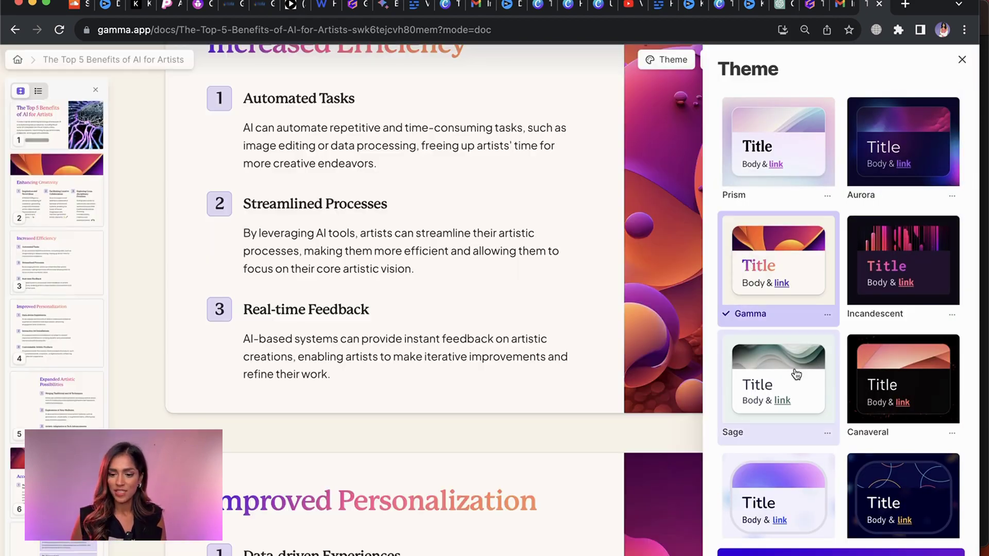
click(796, 374)
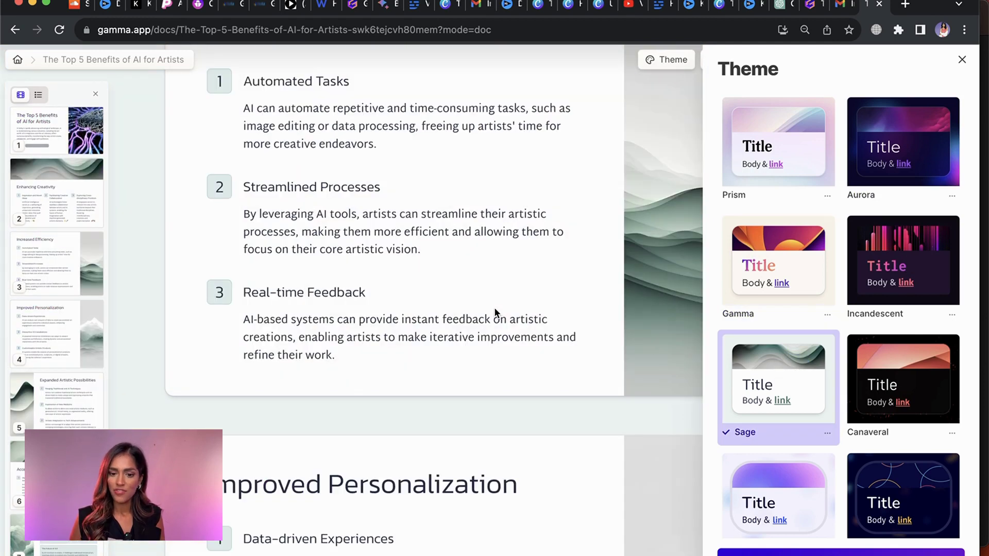
click(788, 146)
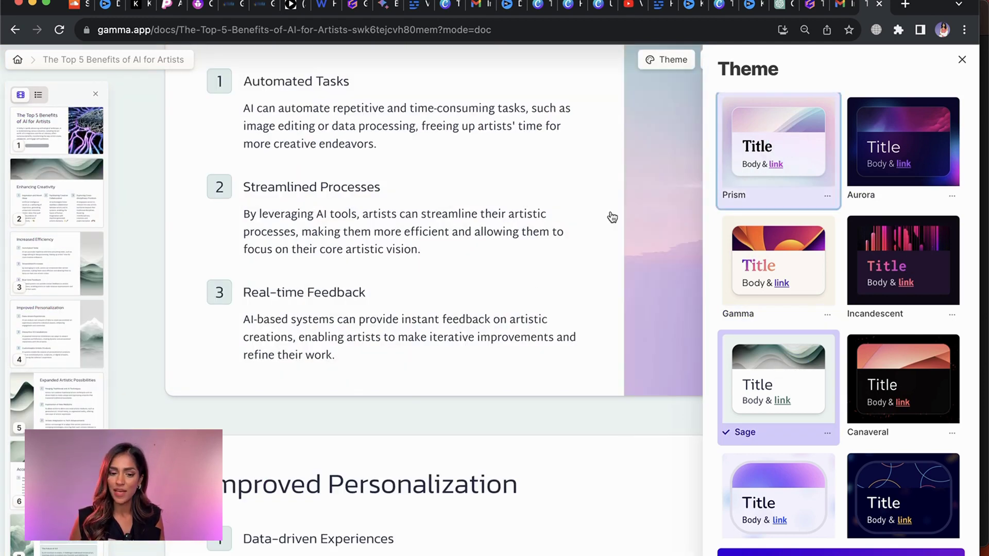